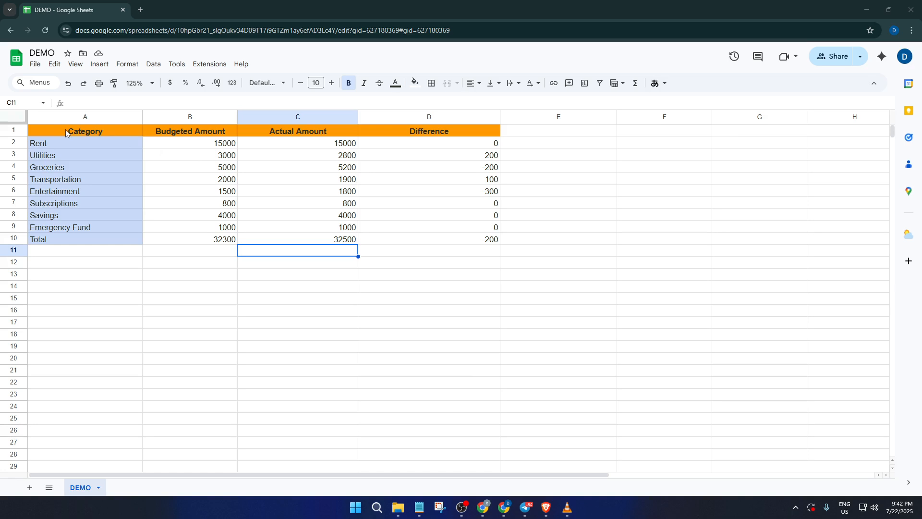
- Apply all borders to the budget table in A1:D10
left_click_drag(57, 130, 429, 238)
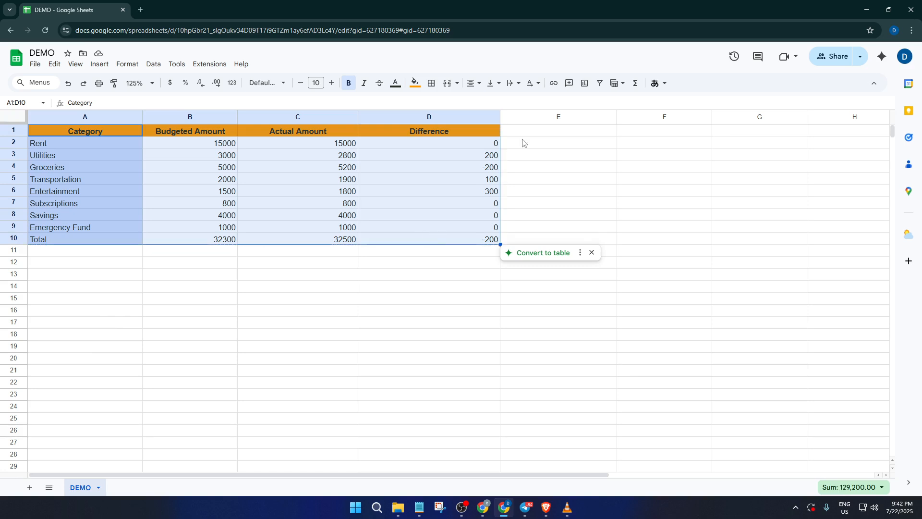
left_click(432, 83)
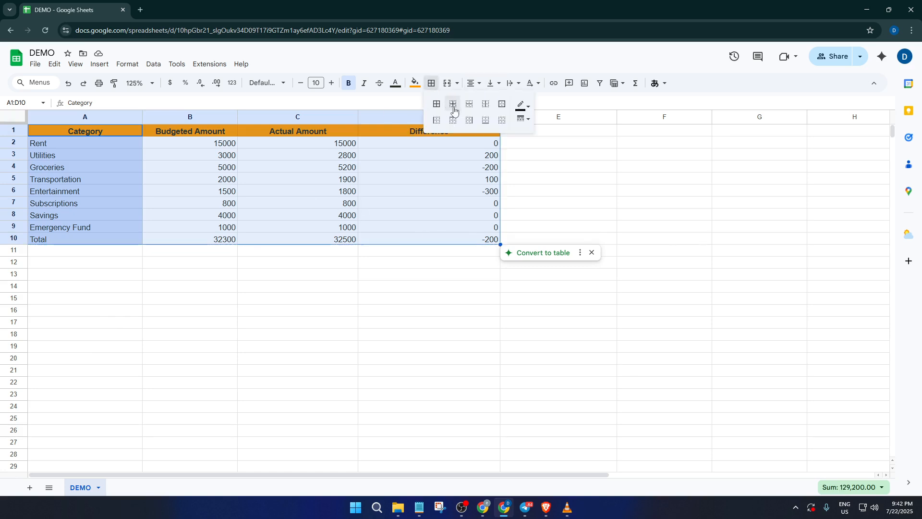
left_click(439, 106)
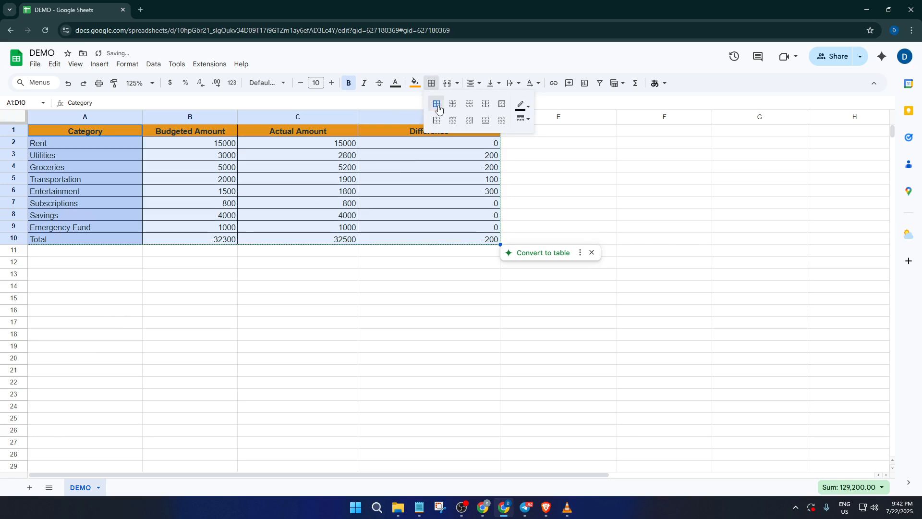
left_click(247, 334)
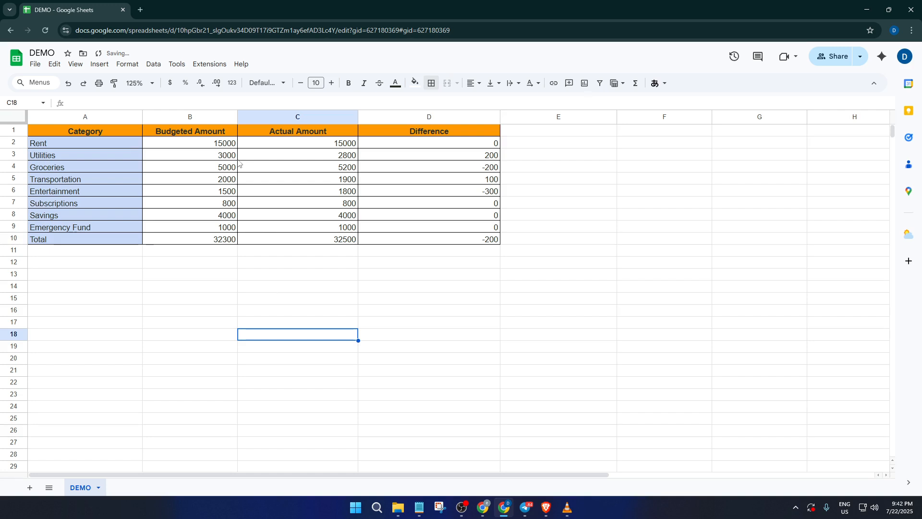
- Look over the header cells Category, Budgeted Amount, Actual Amount and Difference in row 1
left_click(221, 243)
left_click(106, 122)
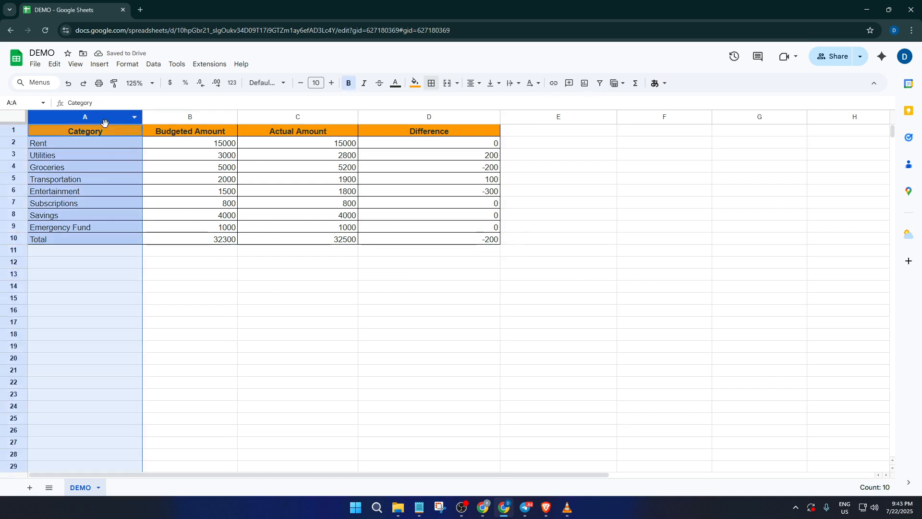
left_click(117, 128)
left_click(192, 134)
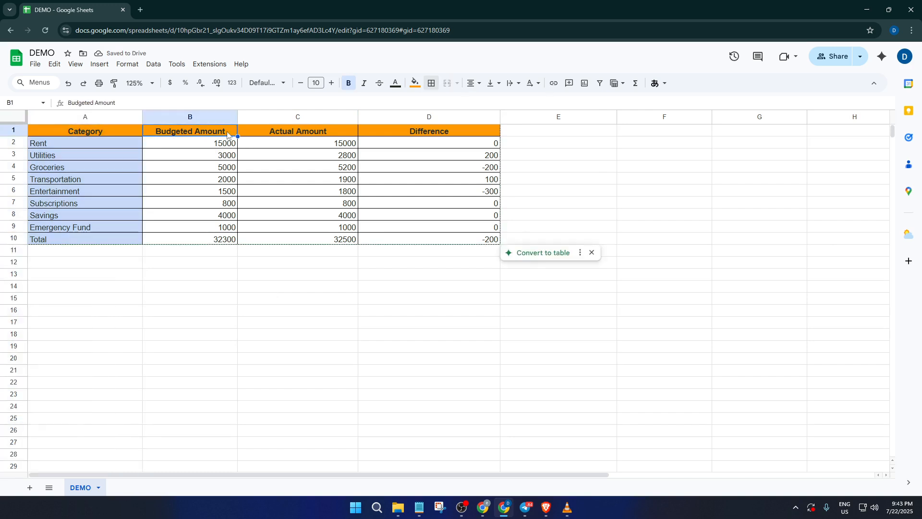
left_click(296, 132)
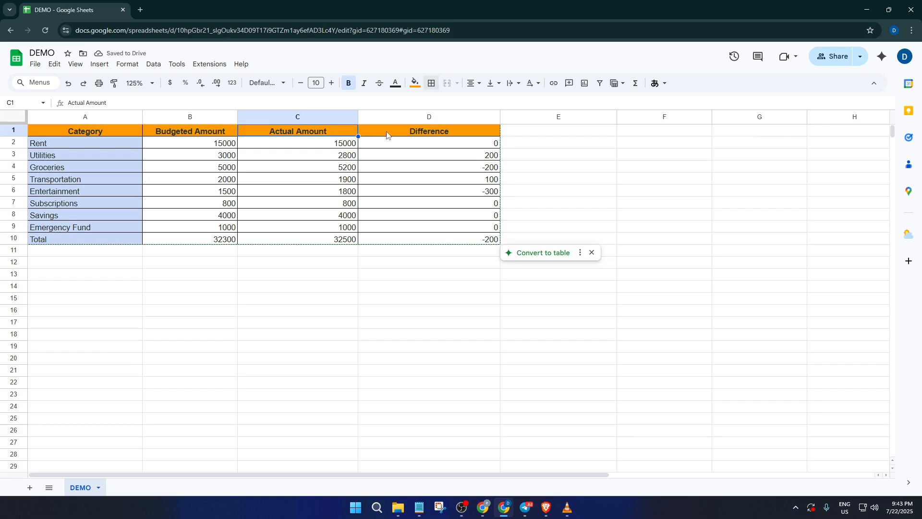
left_click(419, 133)
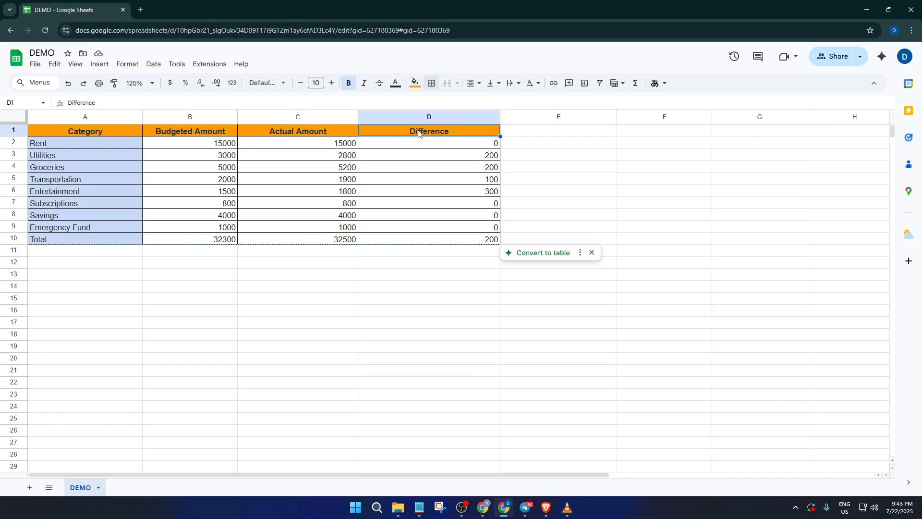
left_click(85, 136)
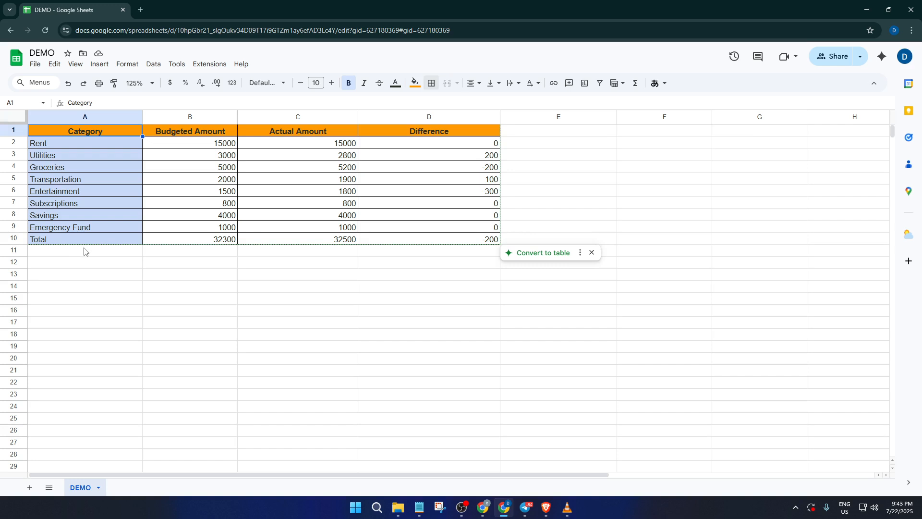
- Examine the Total row's cells for the budgeted amount, actual amount and difference
left_click(161, 242)
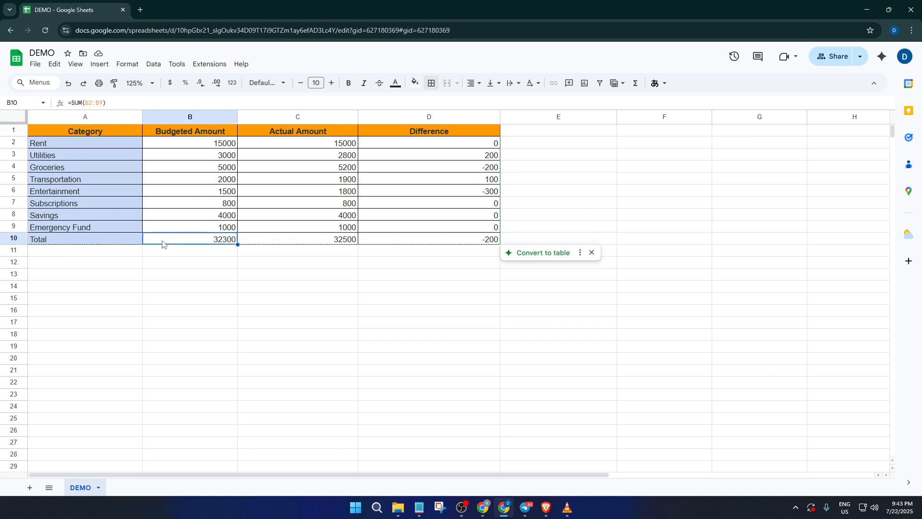
left_click(129, 243)
left_click(216, 243)
left_click(288, 239)
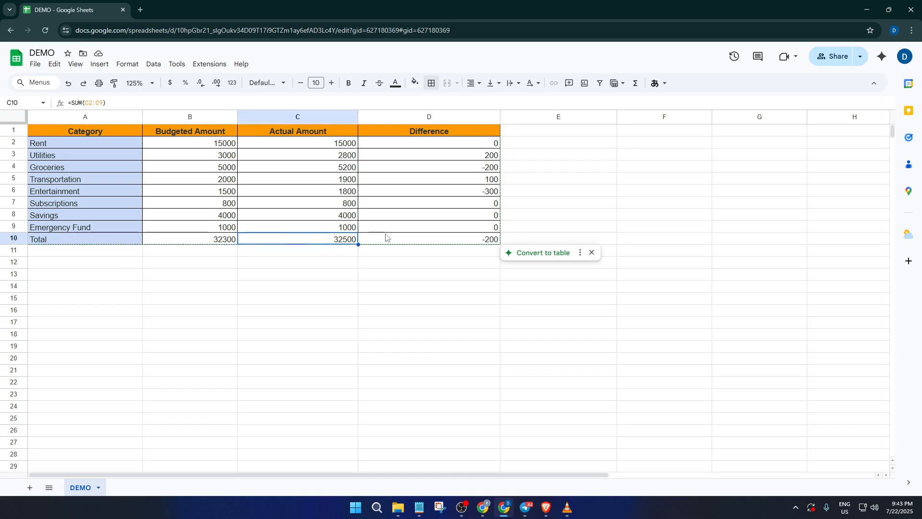
left_click(398, 238)
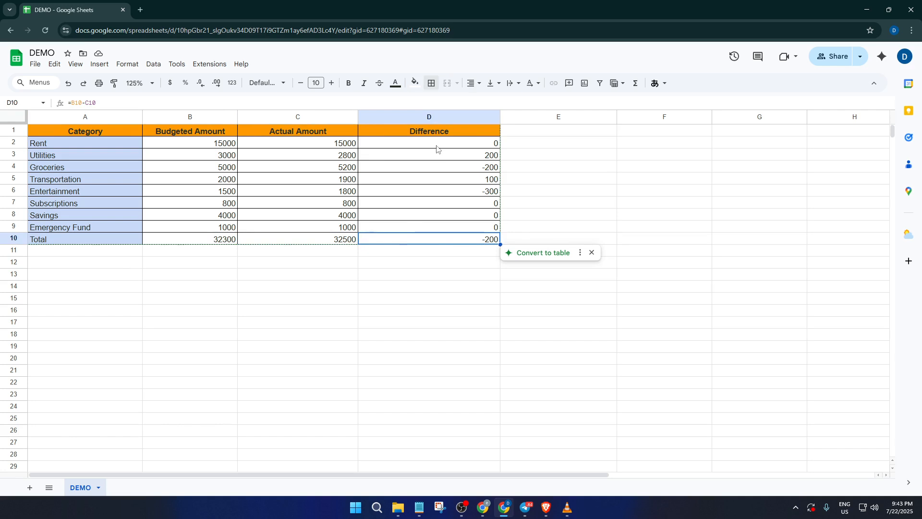
left_click(211, 243)
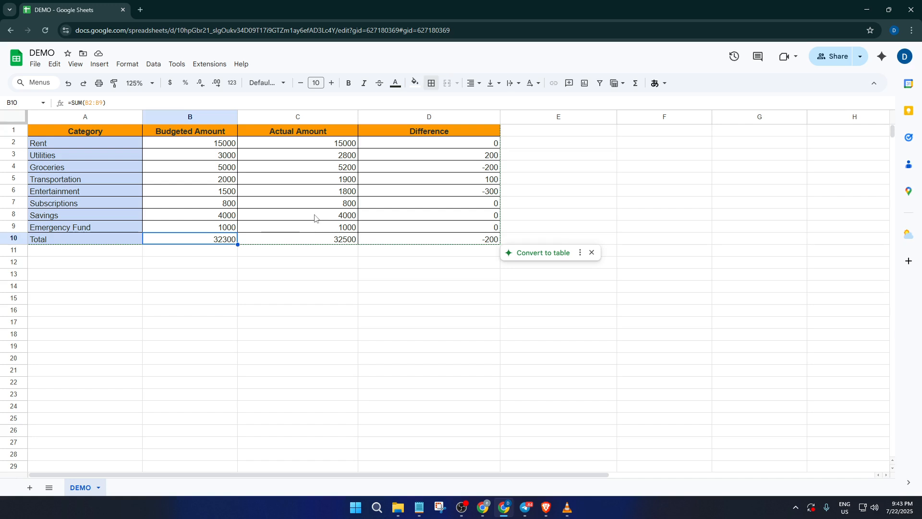
- Inspect the formulas in the Difference column one by one, from D2 through D10
left_click(446, 135)
left_click(446, 144)
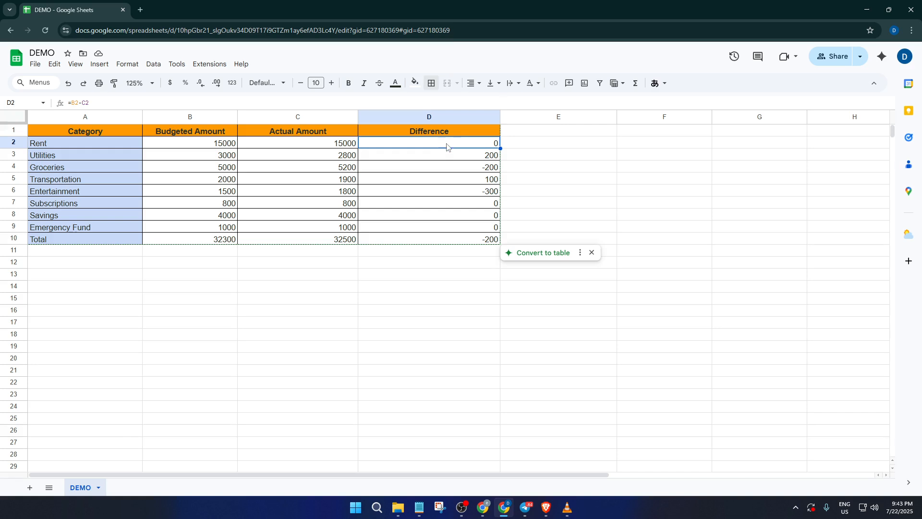
double_click(452, 145)
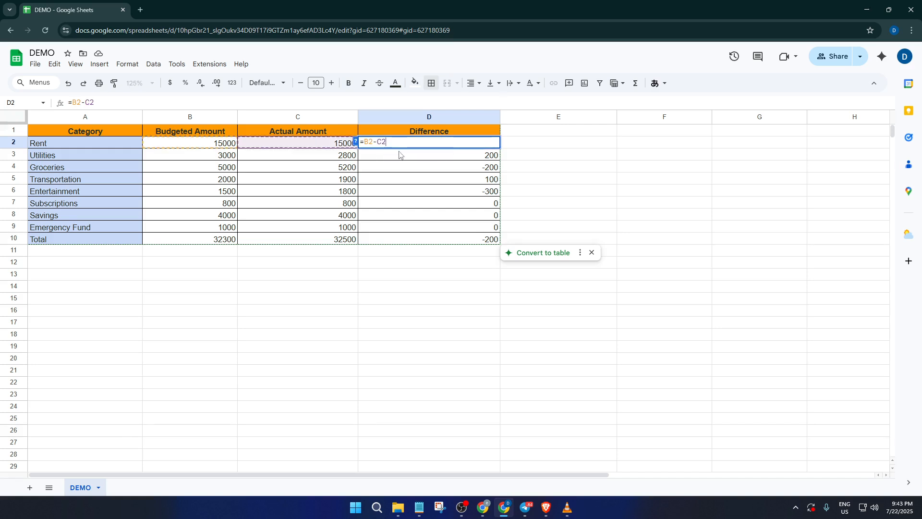
key("Return")
double_click(450, 155)
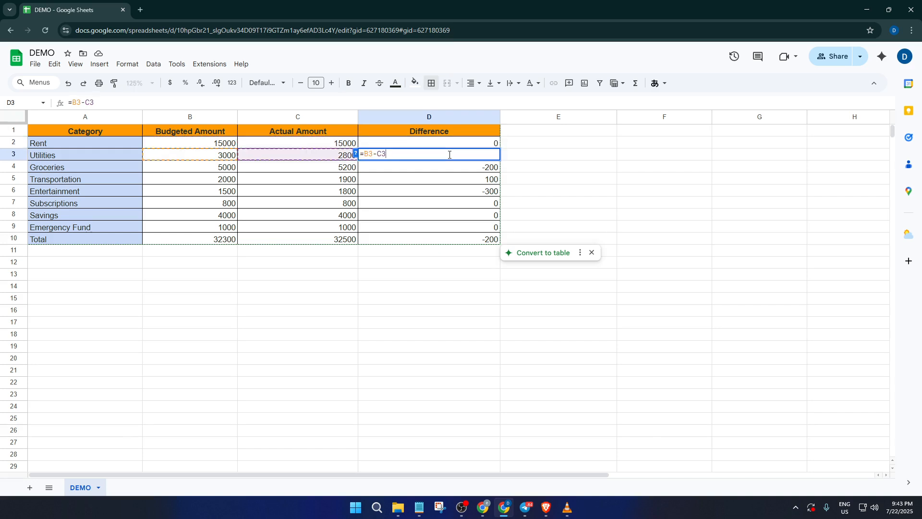
key("Return")
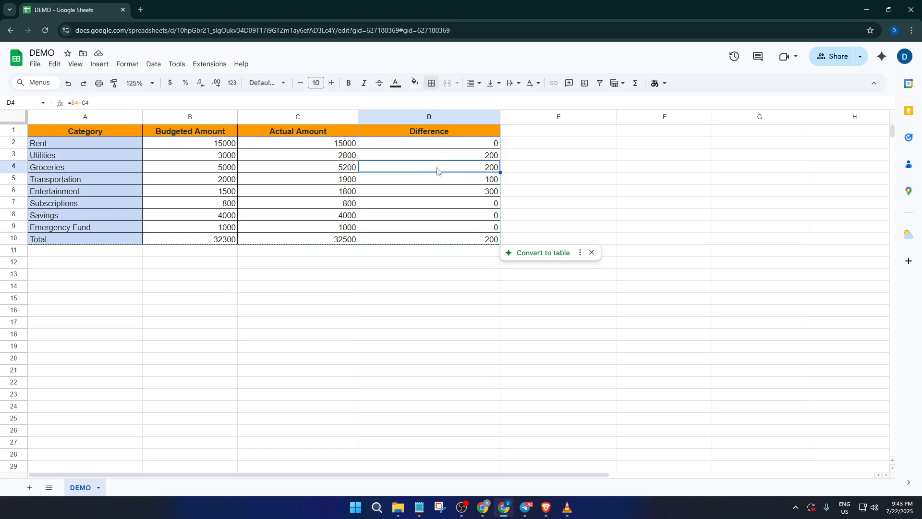
double_click(437, 169)
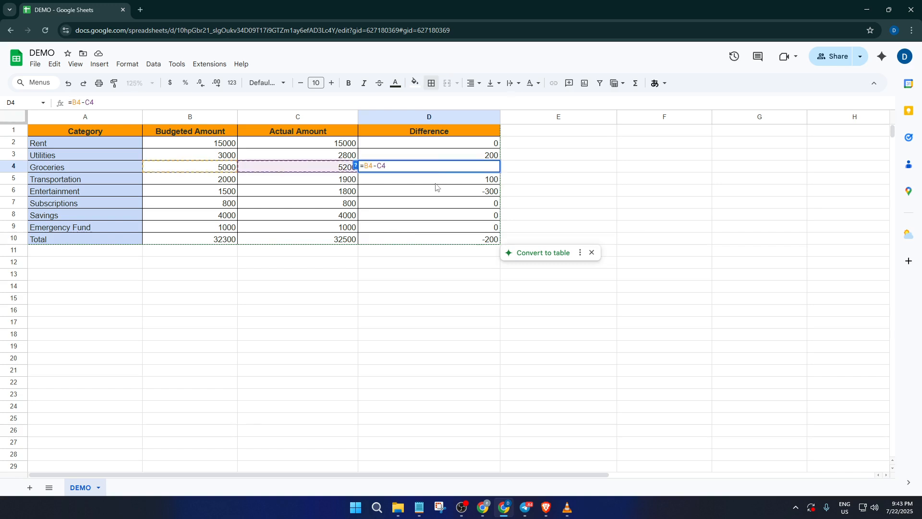
key("Return")
double_click(435, 183)
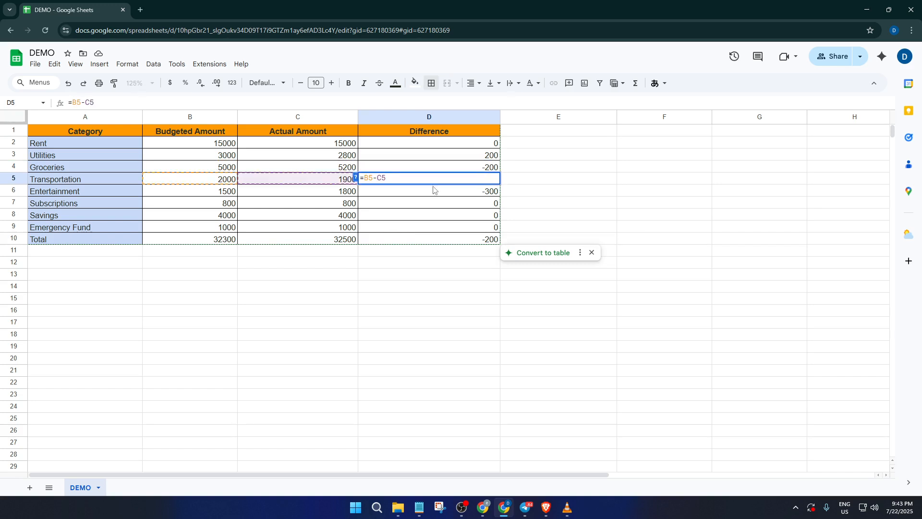
key("Return")
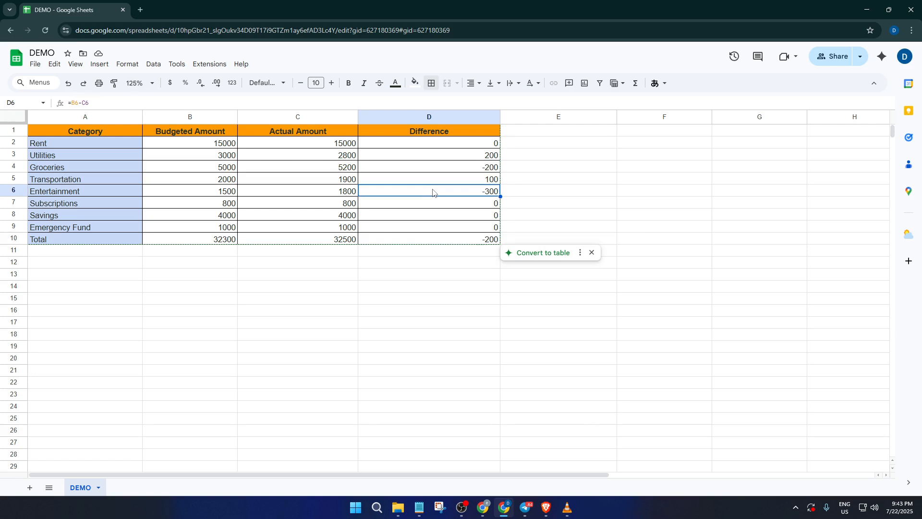
double_click(436, 191)
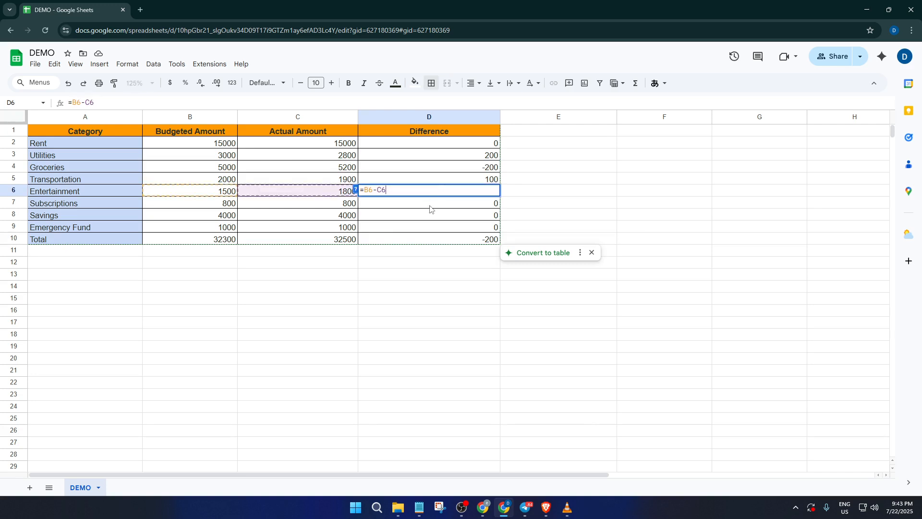
key("Return")
double_click(430, 206)
key("Return")
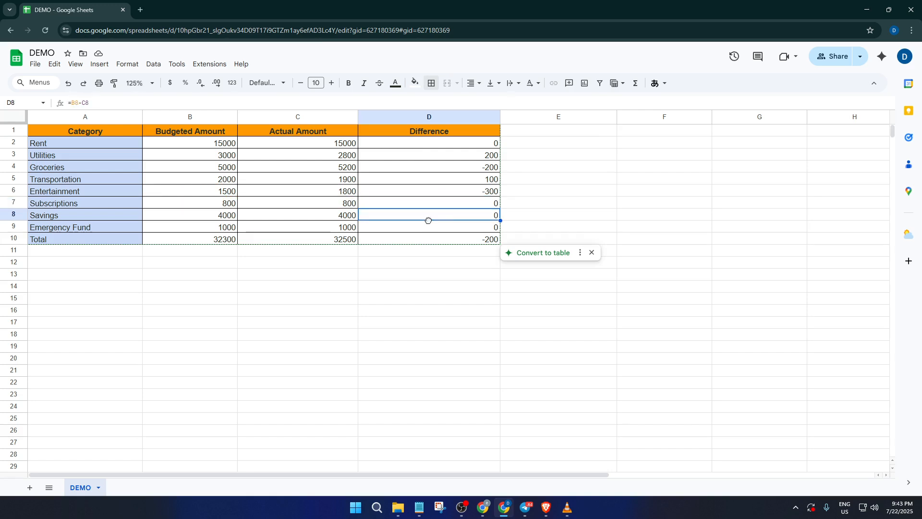
double_click(428, 220)
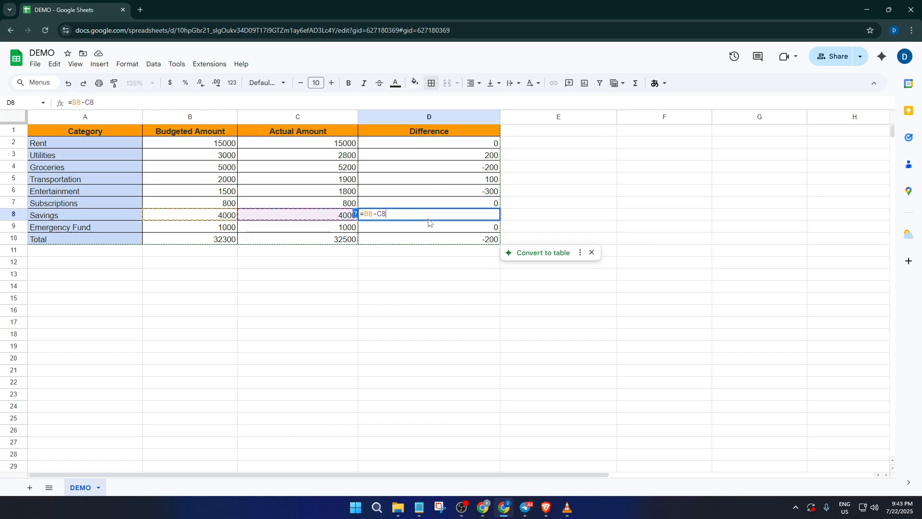
key("Return")
double_click(427, 228)
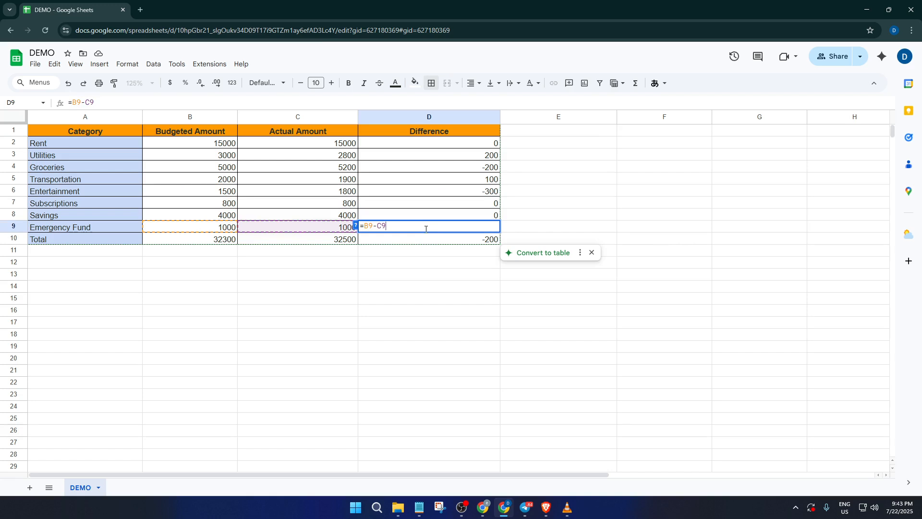
key("Return")
double_click(425, 238)
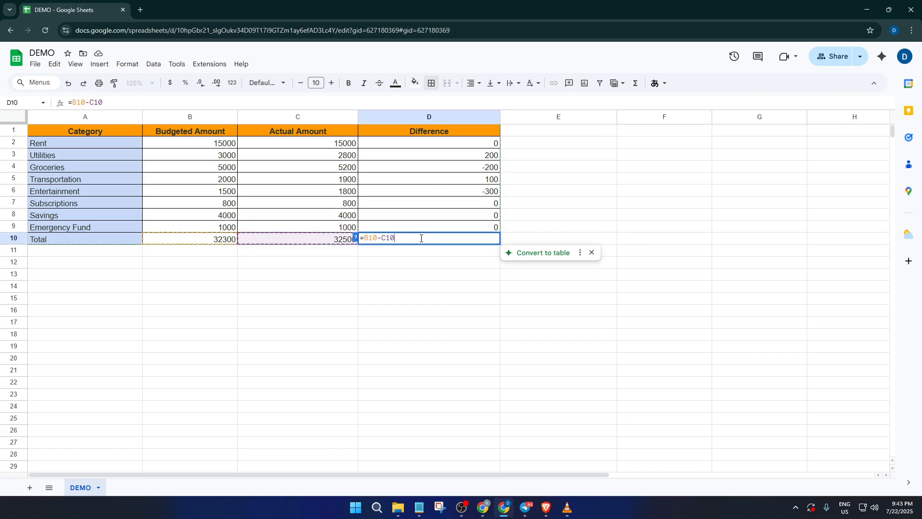
left_click(347, 262)
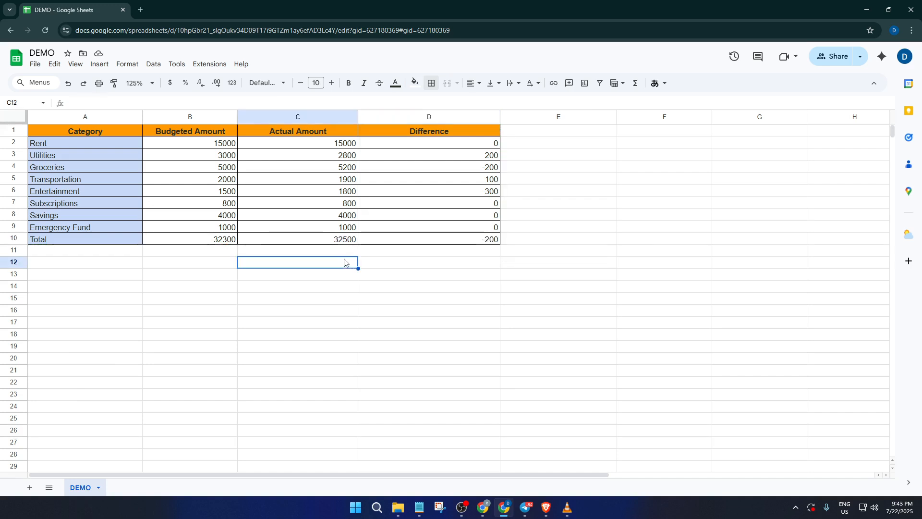
- Inspect the total formulas in B10 and C10 of the Budgeted Amount and Actual Amount columns
left_click(311, 241)
double_click(308, 237)
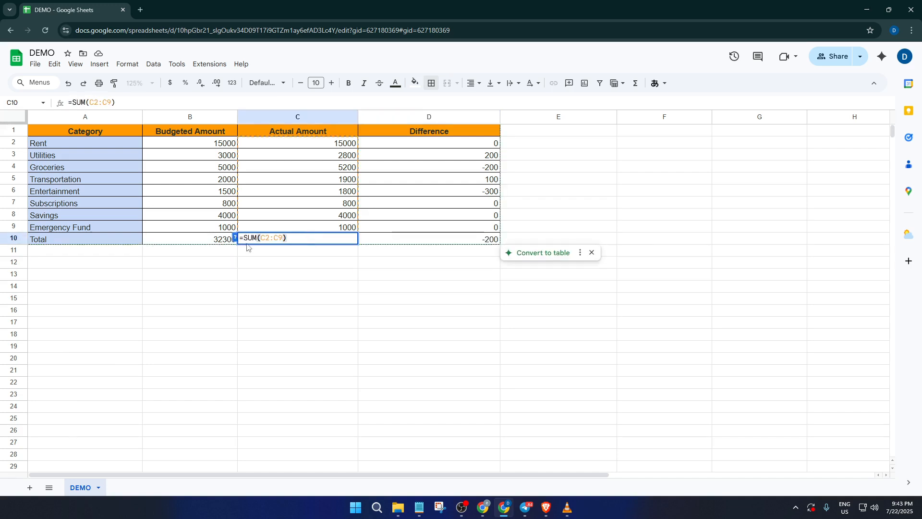
double_click(208, 240)
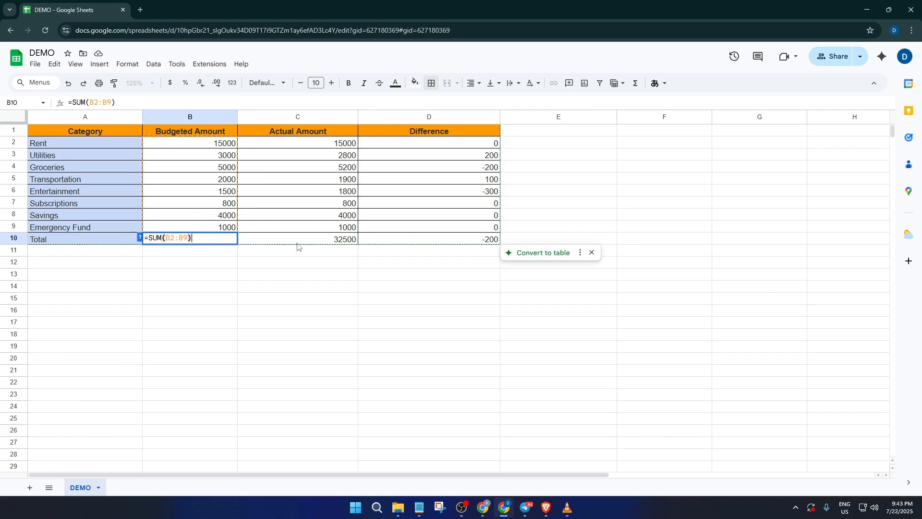
left_click(314, 242)
double_click(314, 240)
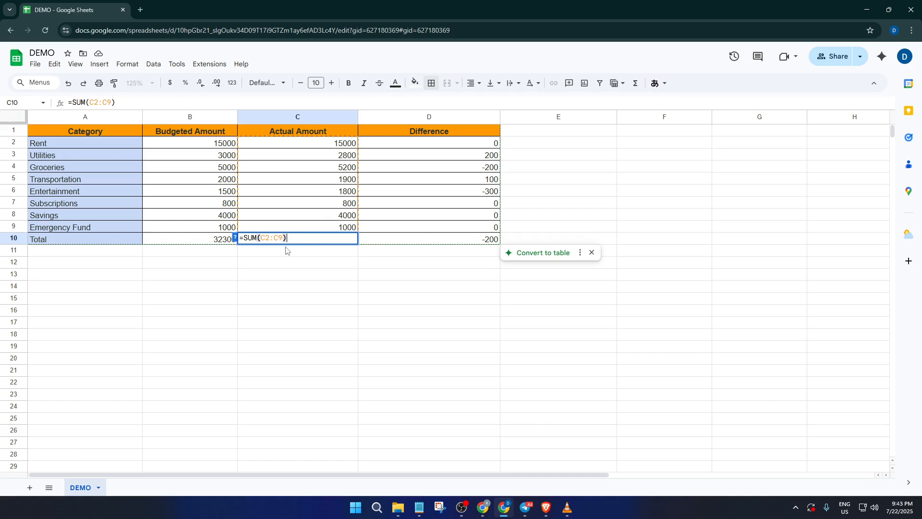
key("Return")
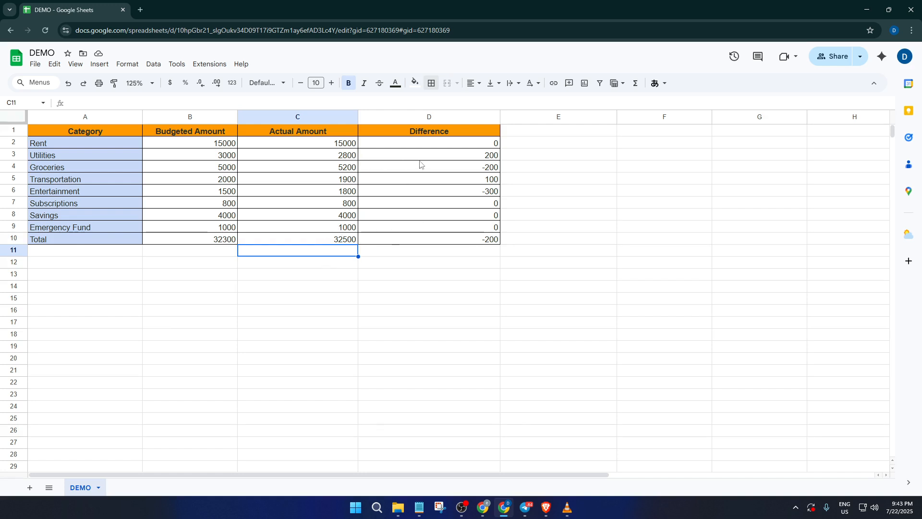
- Add a conditional formatting rule to D2:D10 that fills cells less than 0 with light red
left_click_drag(419, 143, 422, 240)
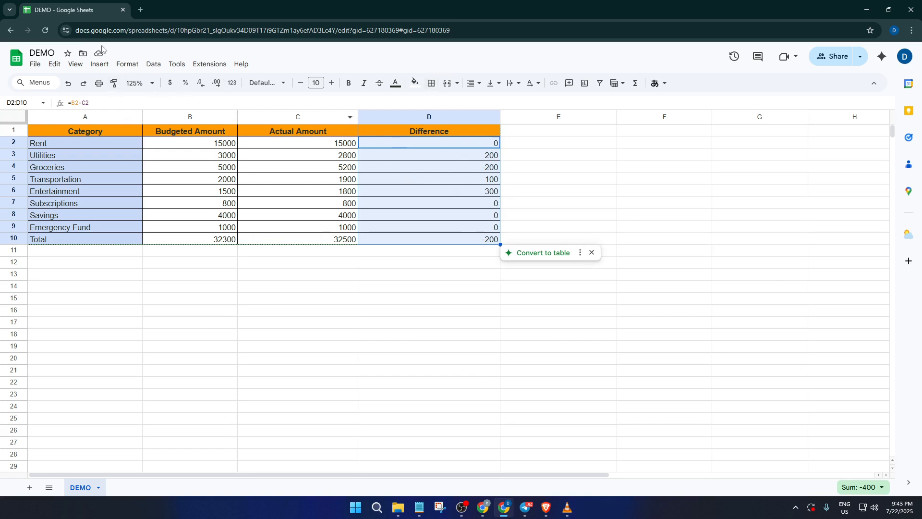
left_click(127, 64)
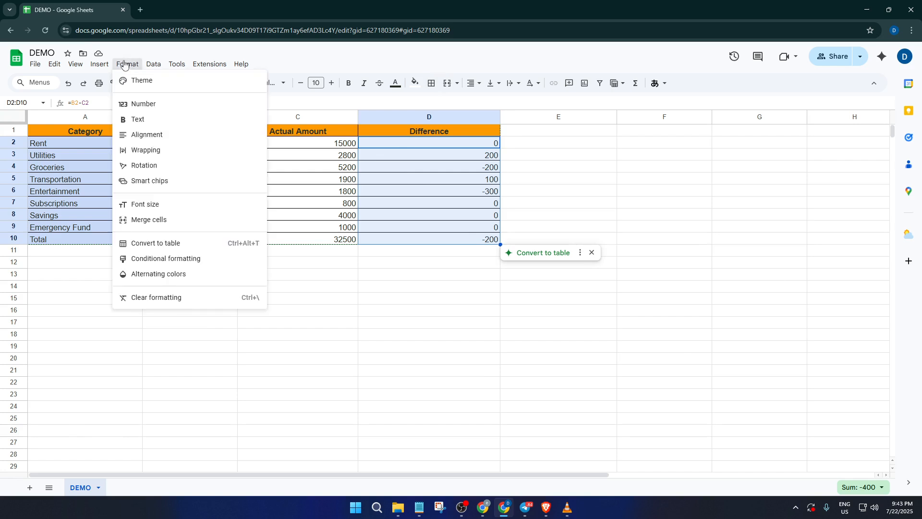
left_click(164, 260)
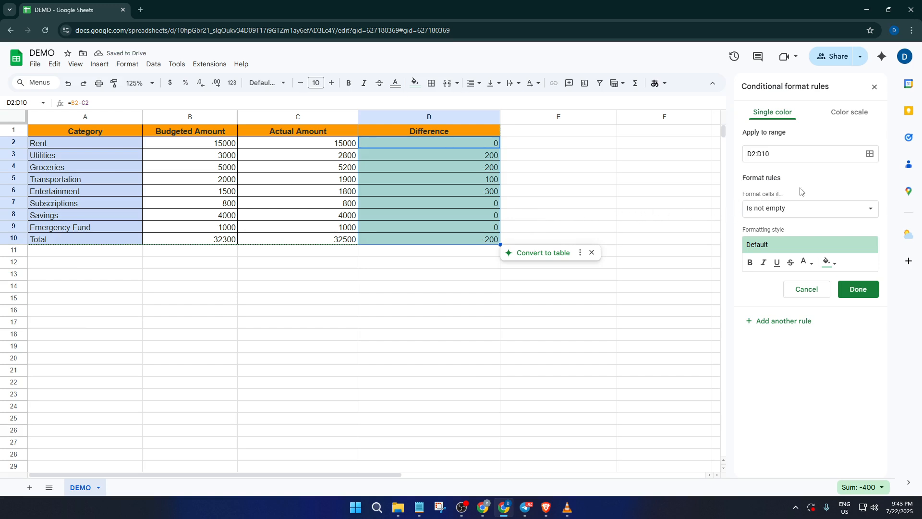
left_click(815, 216)
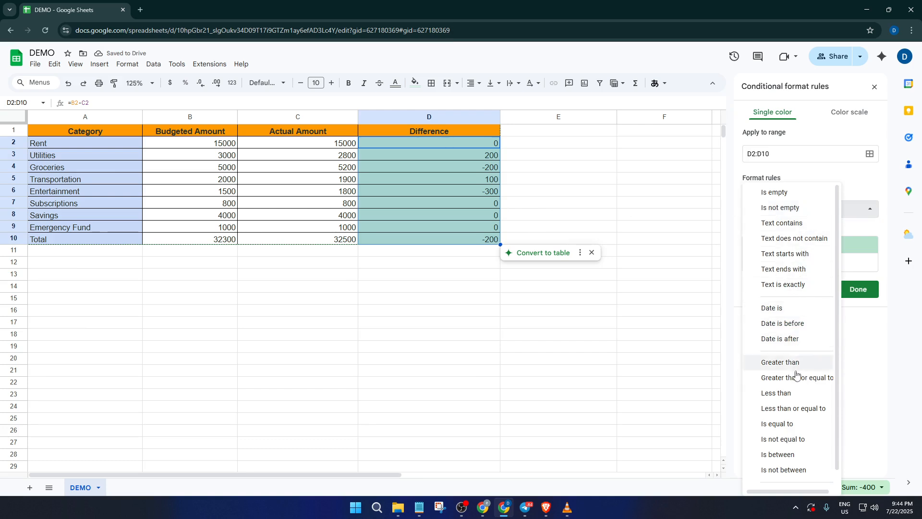
left_click(794, 393)
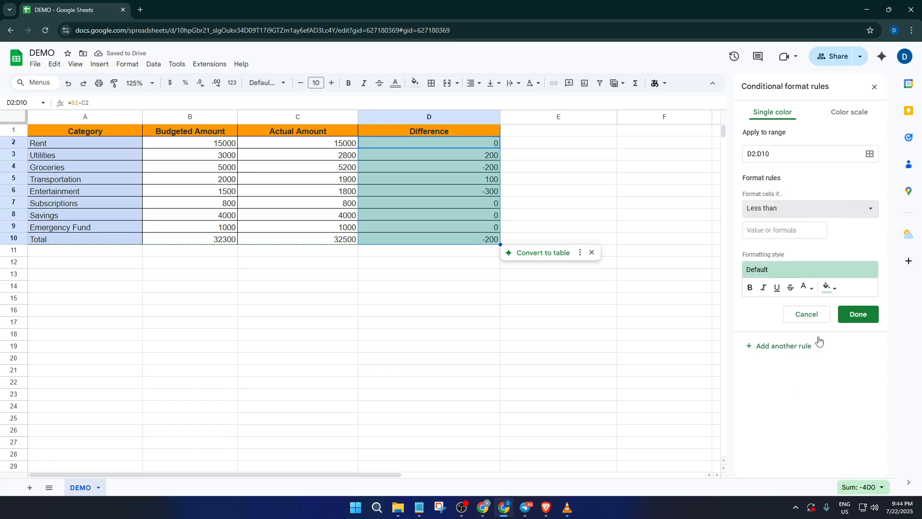
left_click(794, 230)
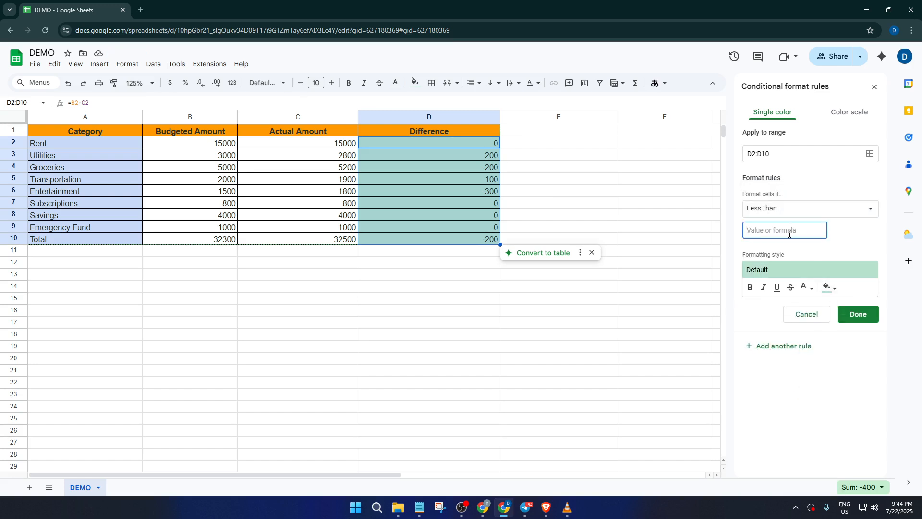
type("0")
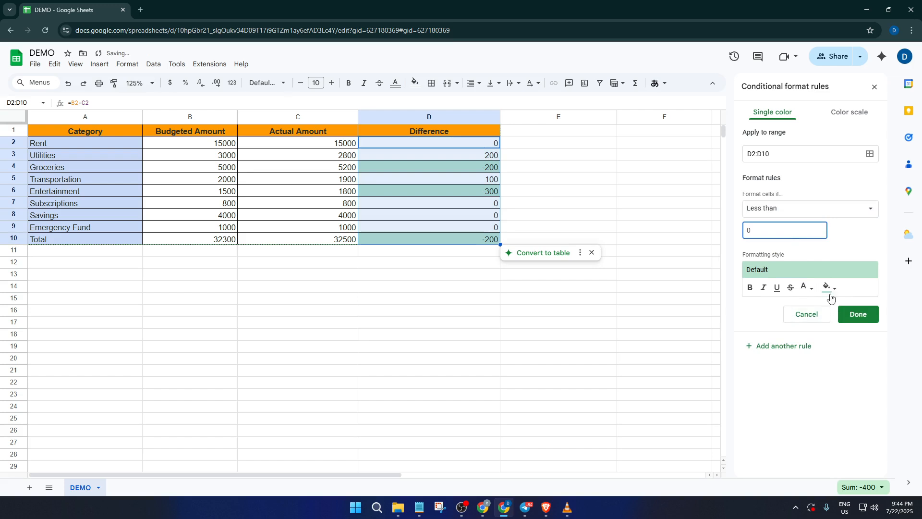
left_click(830, 289)
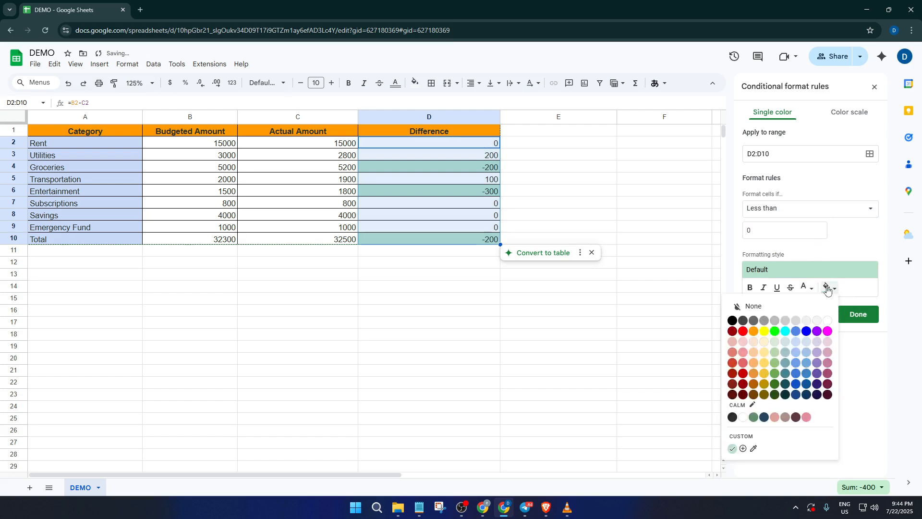
left_click(747, 342)
left_click(857, 313)
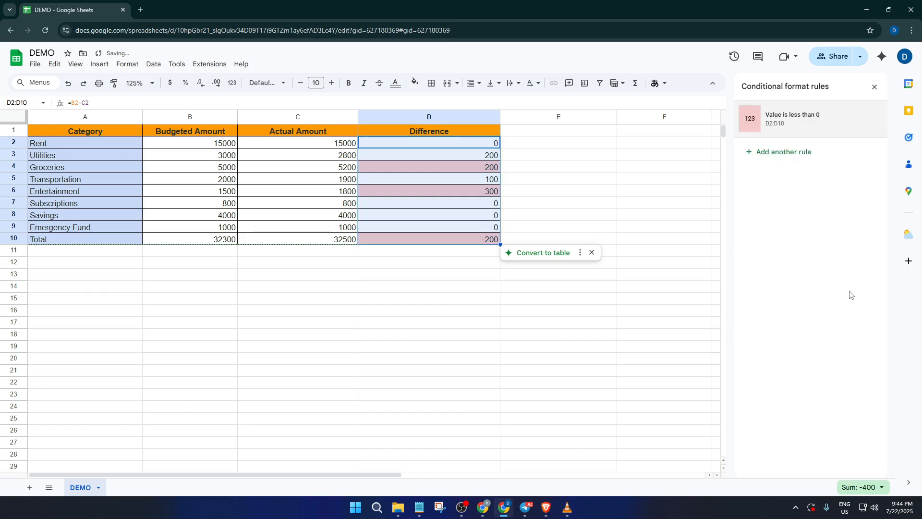
- Add a second rule for D2:D10 that applies the default green fill to values greater than 0, and close the rules
left_click(780, 152)
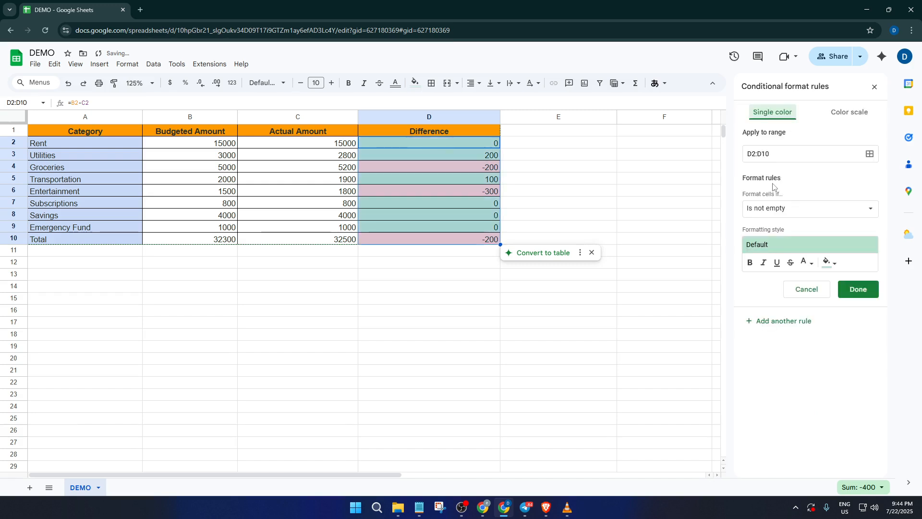
left_click(777, 208)
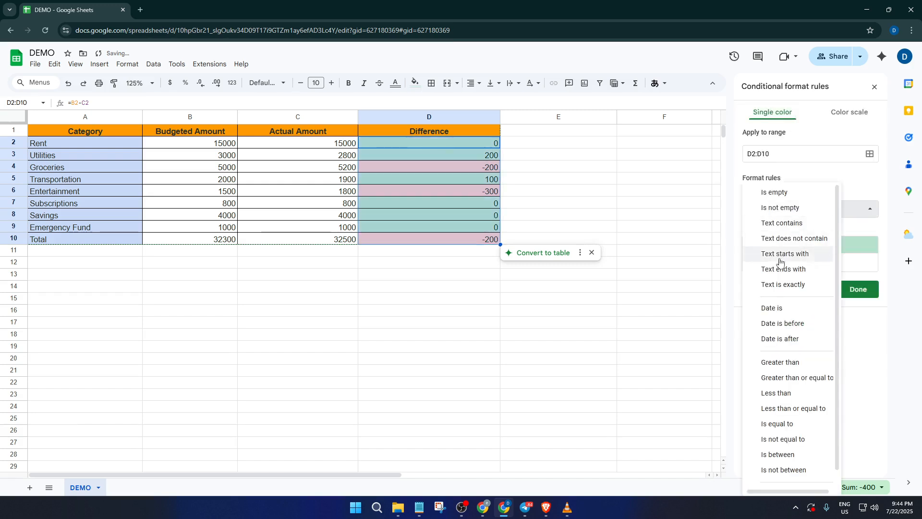
left_click(781, 365)
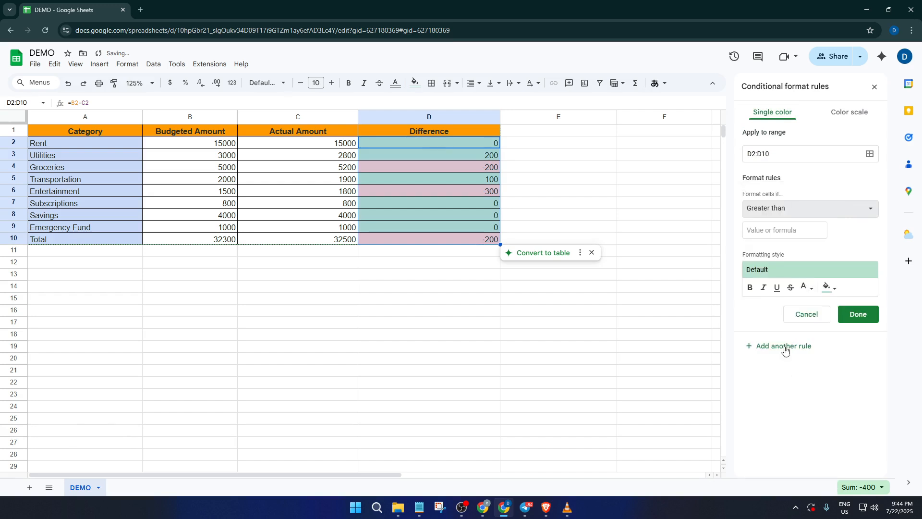
left_click(786, 231)
type("0")
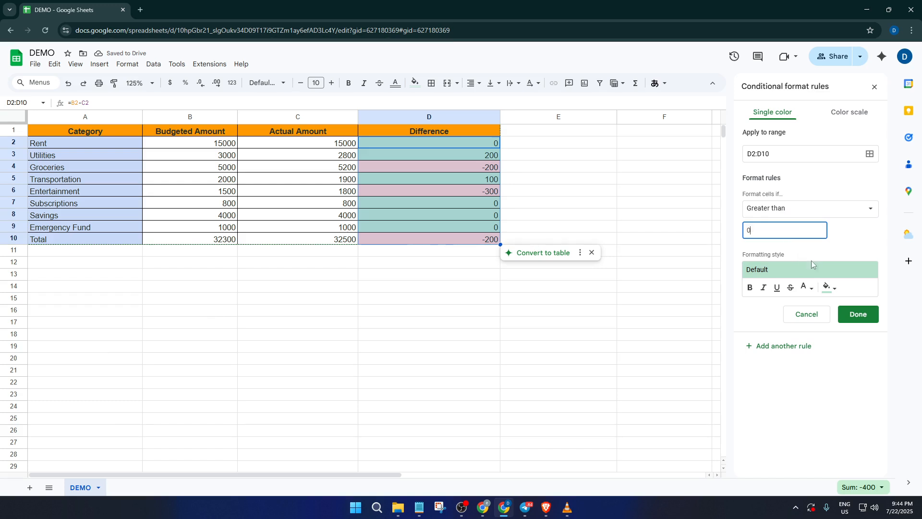
left_click(854, 315)
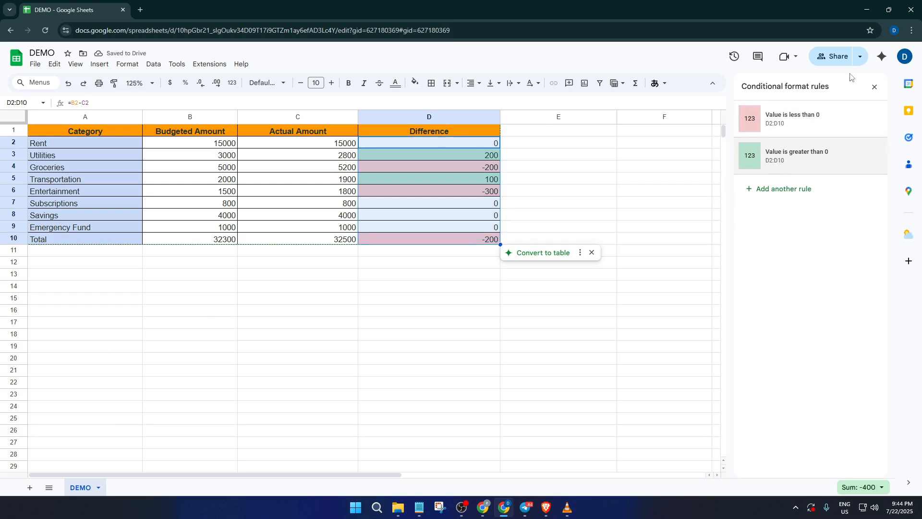
left_click(872, 88)
left_click(561, 181)
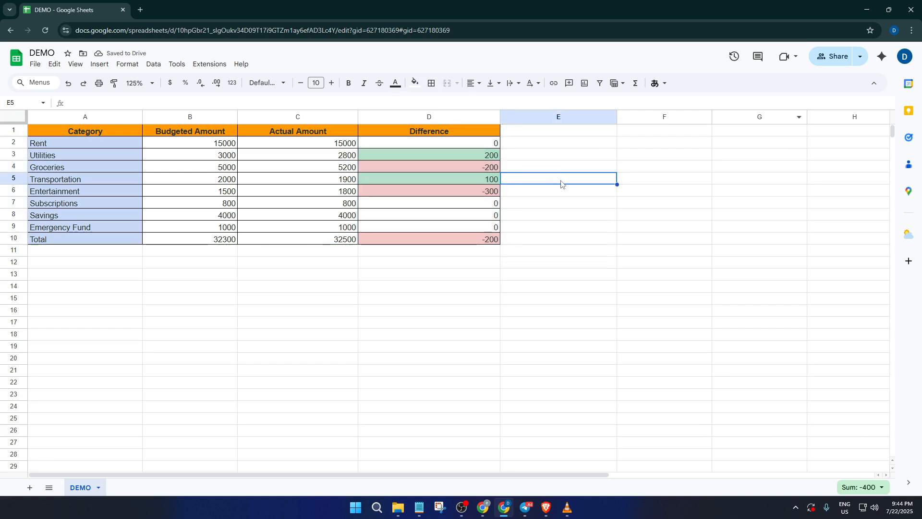